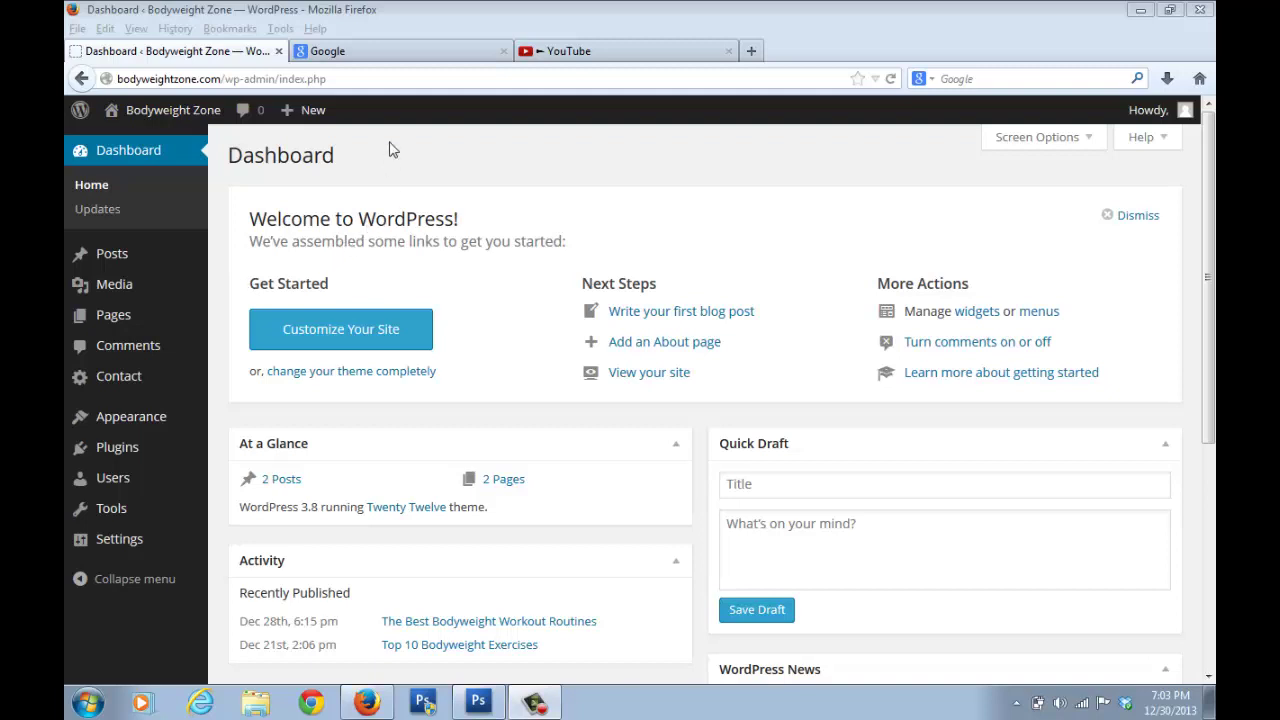
# - View the Google page with its tab favicon, and return to the WordPress dashboard
pyautogui.click(370, 58)
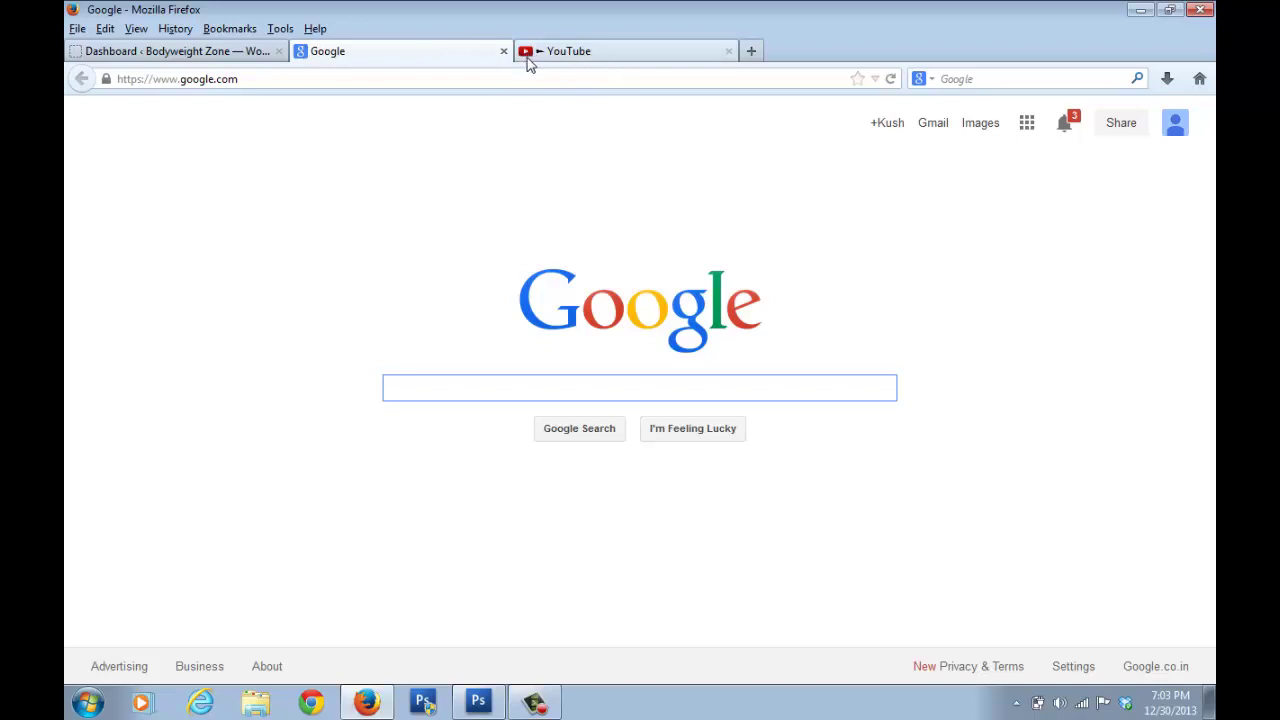
pyautogui.click(206, 58)
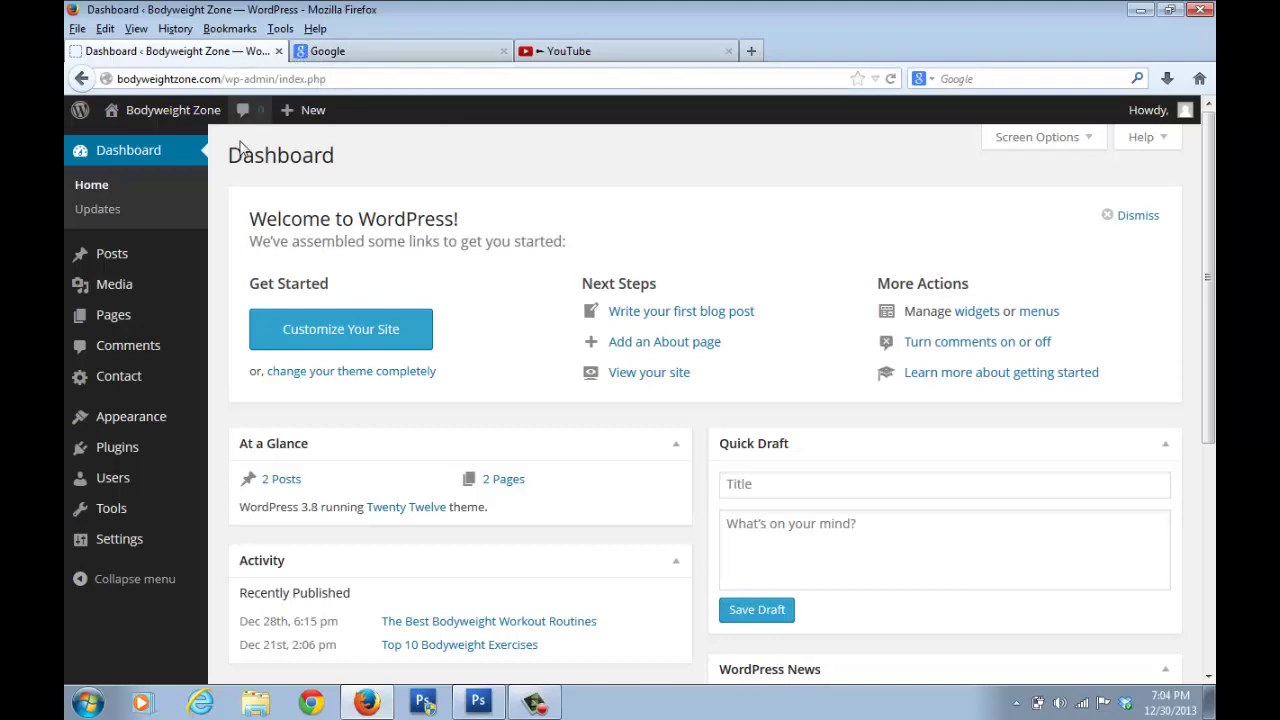
# - Search for new plugins to install using the keyword "all in one favicon"
pyautogui.moveTo(161, 289)
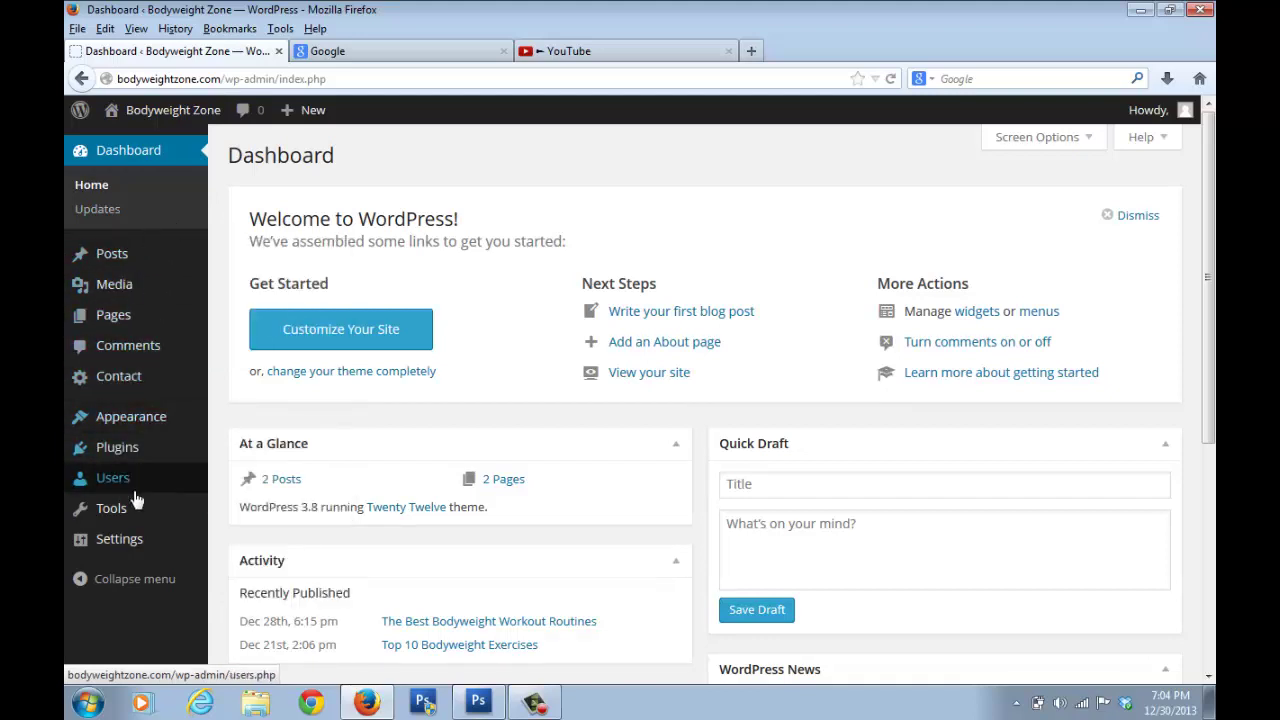
pyautogui.moveTo(126, 446)
pyautogui.click(258, 477)
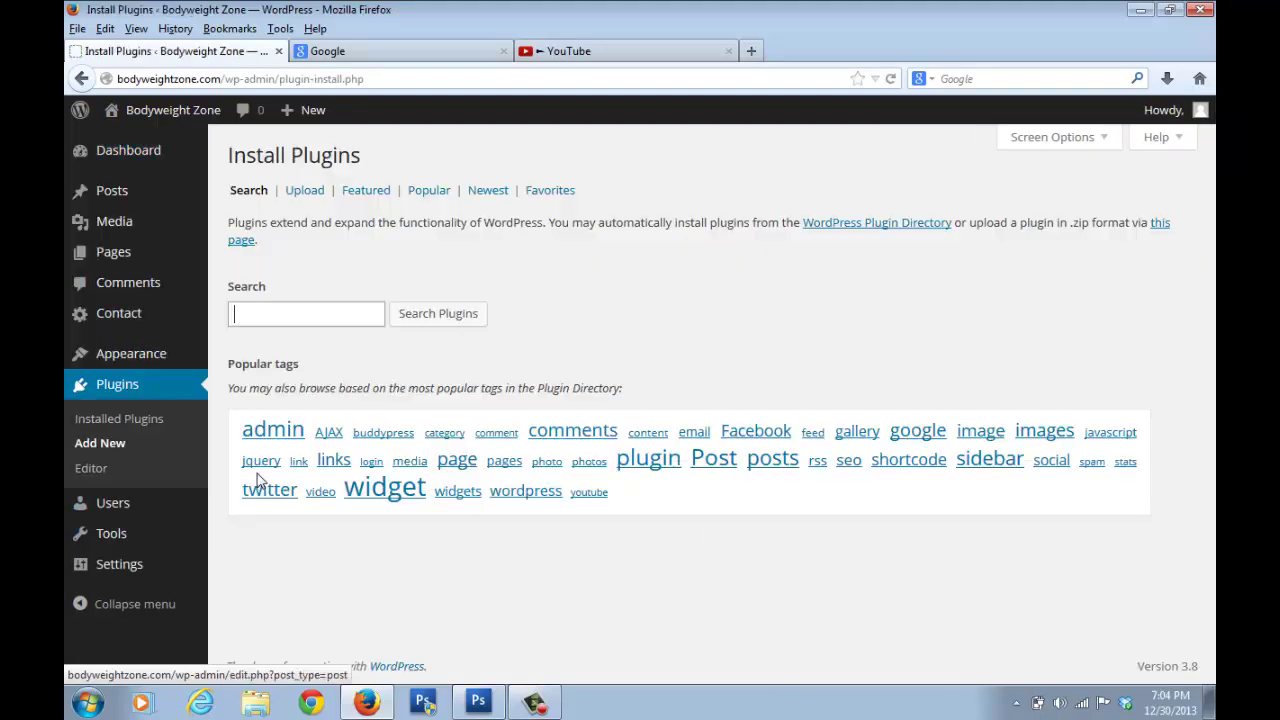
pyautogui.click(331, 325)
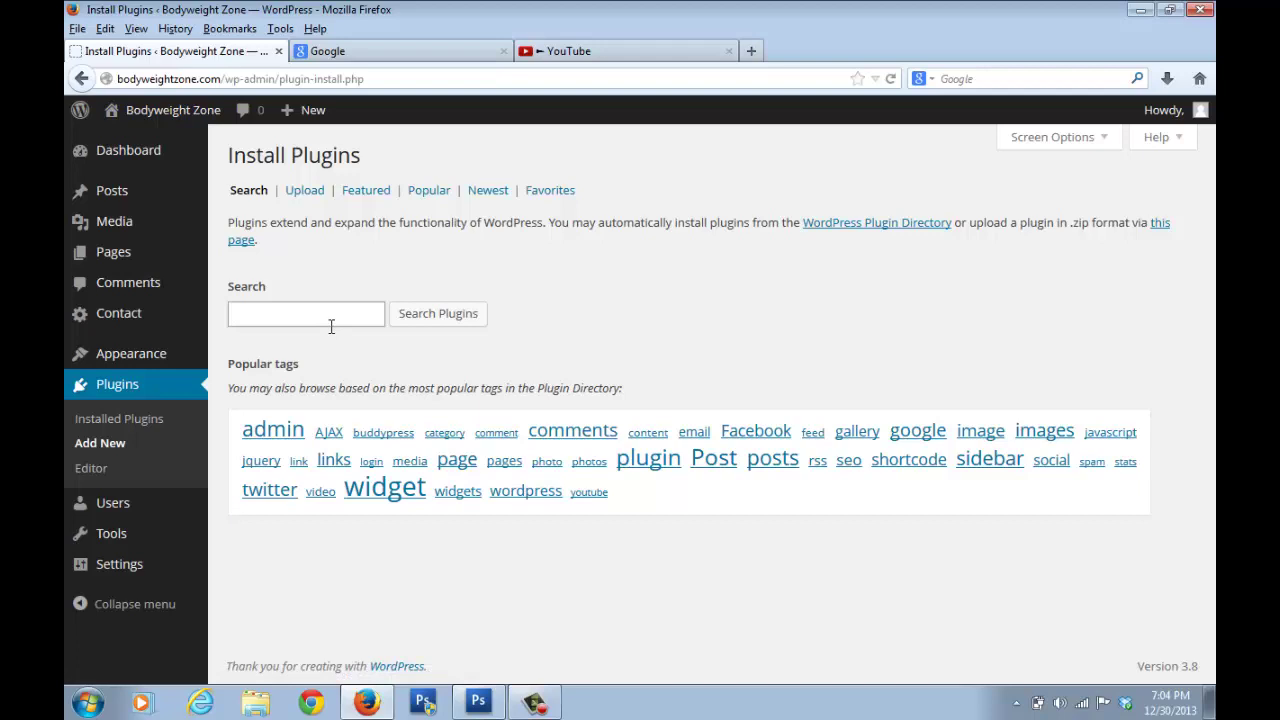
pyautogui.write('all')
pyautogui.press('BackSpace')
pyautogui.press('BackSpace')
pyautogui.write('ll')
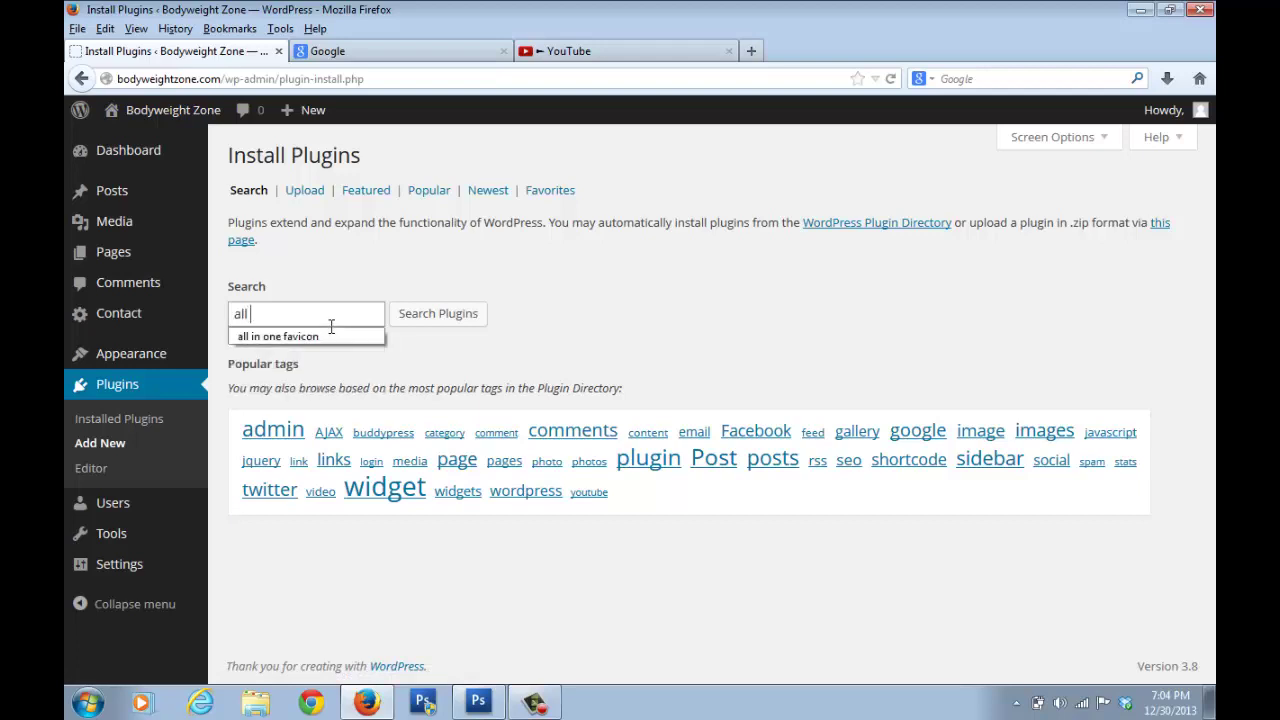
pyautogui.write(' in one favicon')
pyautogui.click(364, 337)
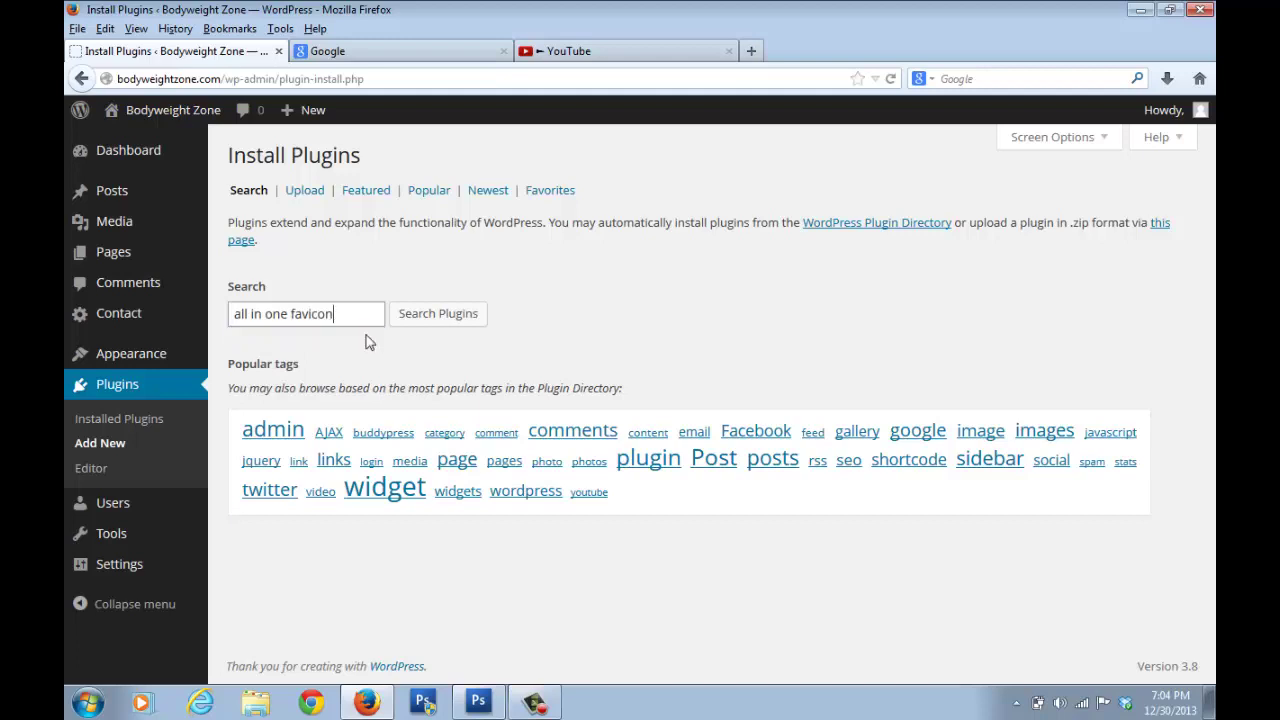
pyautogui.click(471, 331)
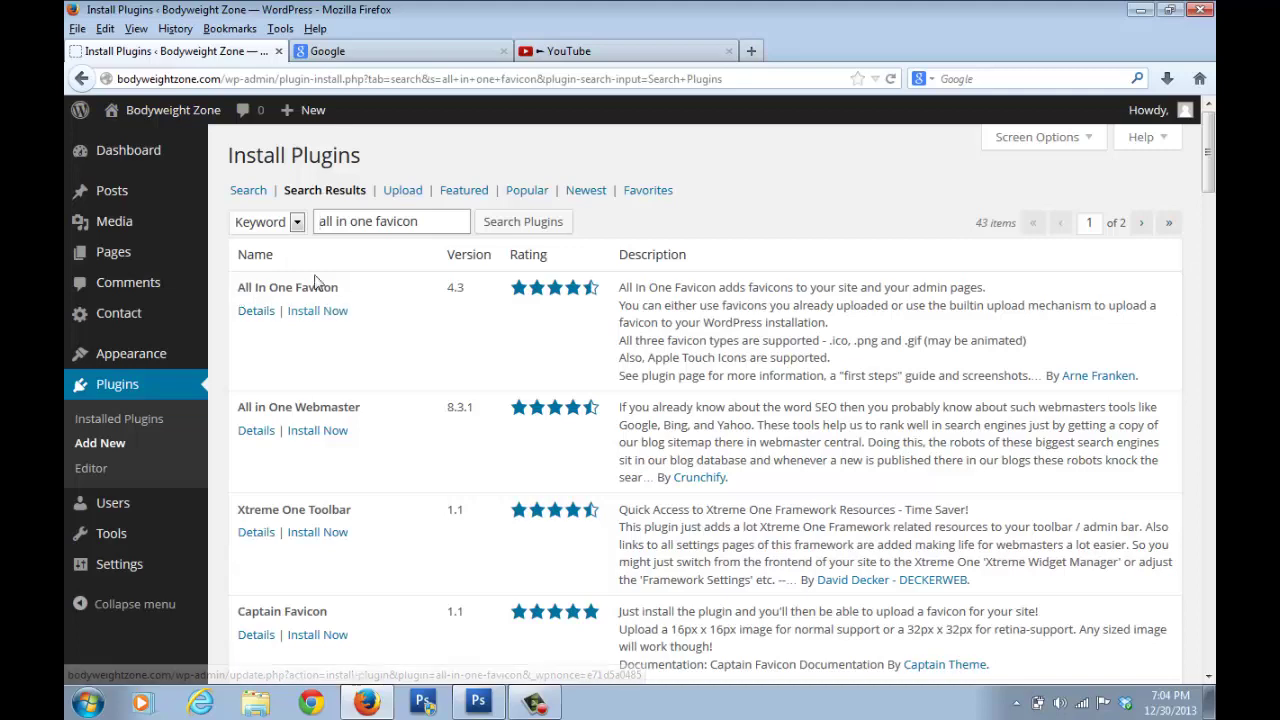
# - Install the All In One Favicon plugin, version 4.3, and activate it
pyautogui.click(330, 312)
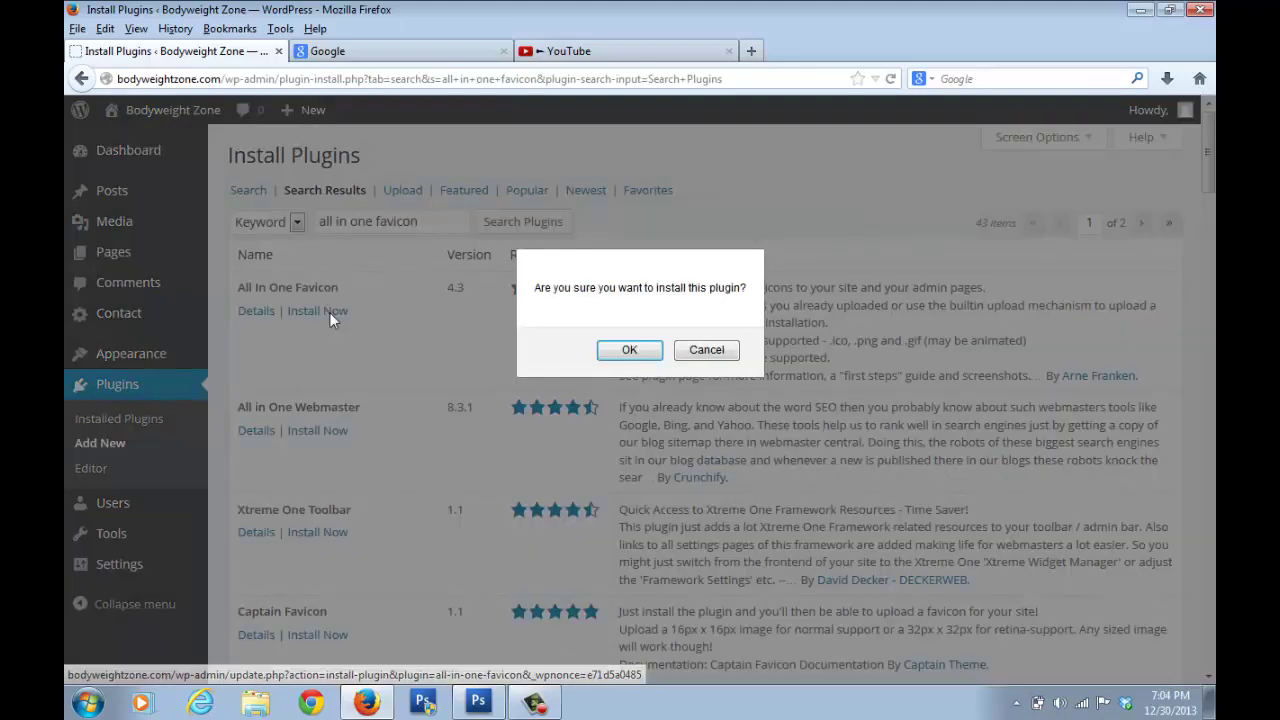
pyautogui.click(629, 350)
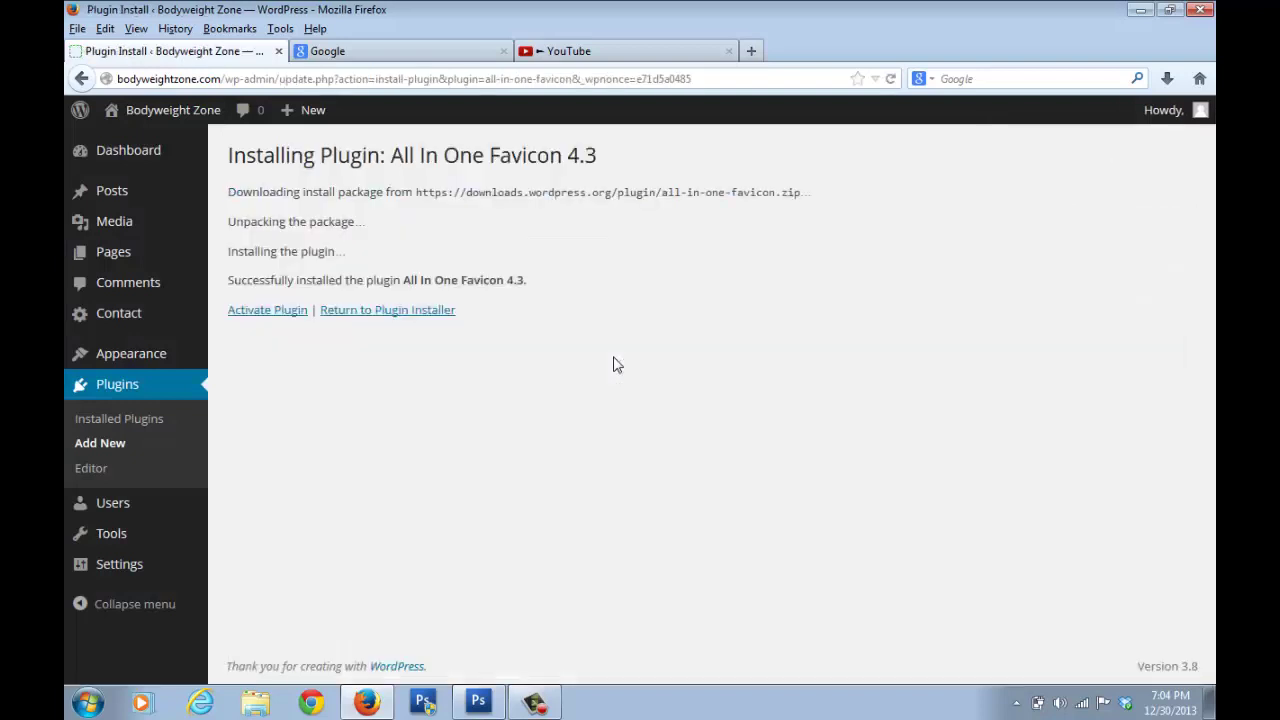
pyautogui.click(272, 316)
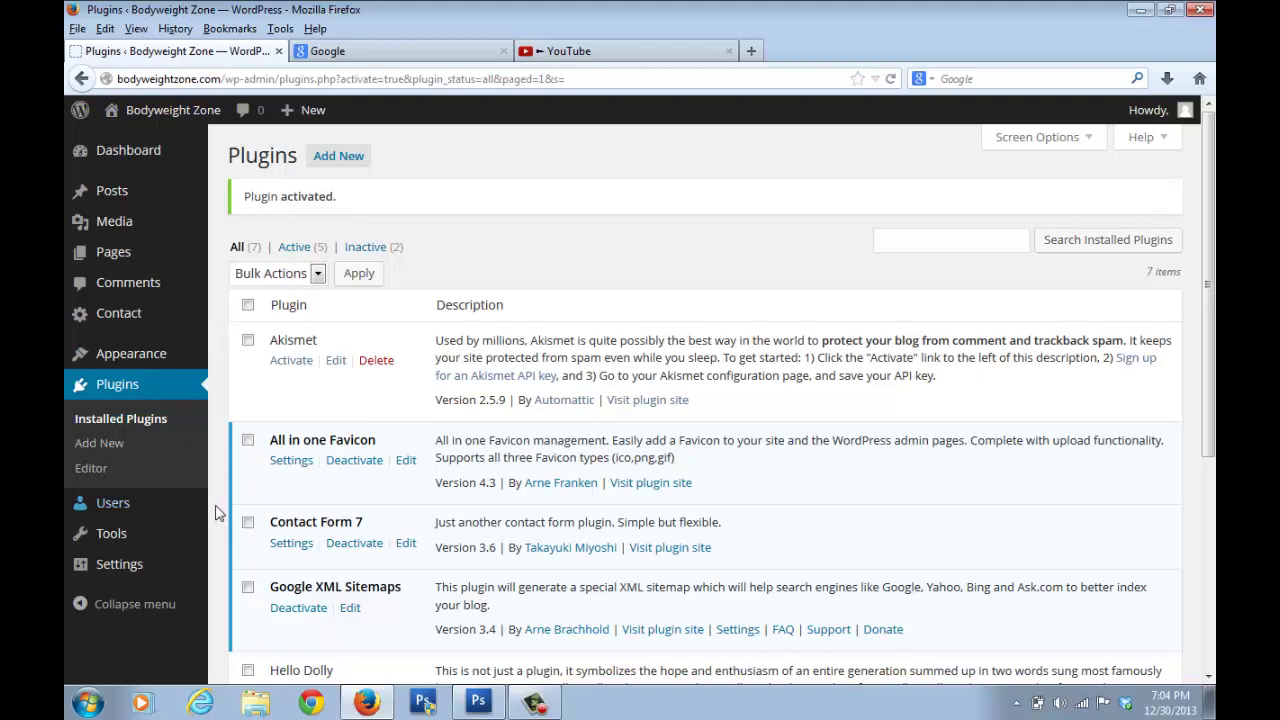
# - In the All in one Favicon settings, choose "favicon copy.jpg" from the bodyweightfb desktop folder as the ICO Frontend icon
pyautogui.moveTo(153, 586)
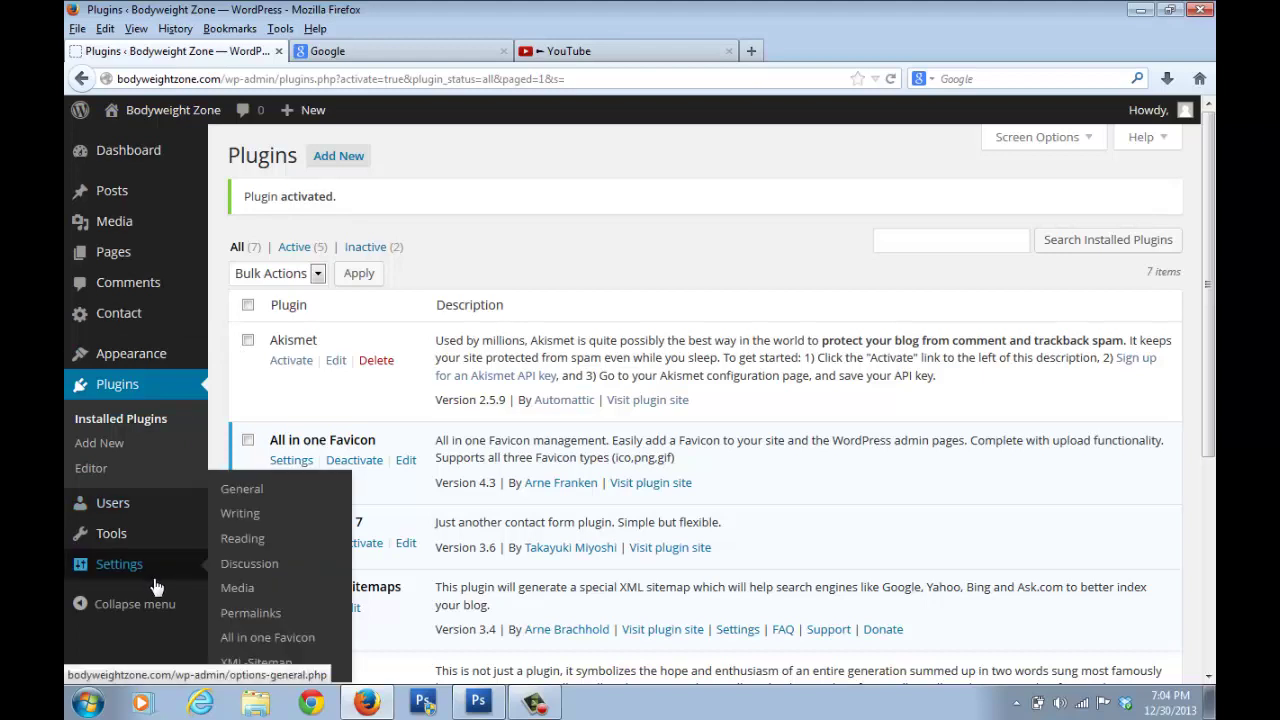
pyautogui.click(268, 645)
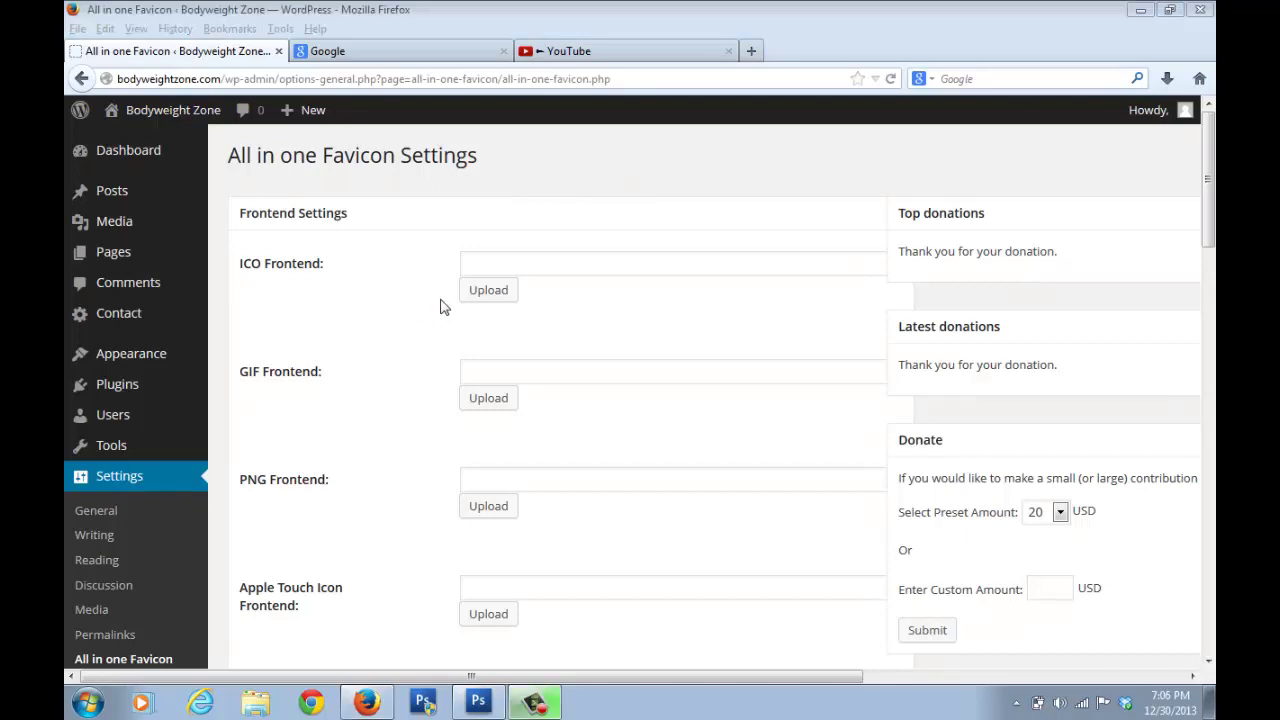
pyautogui.click(497, 299)
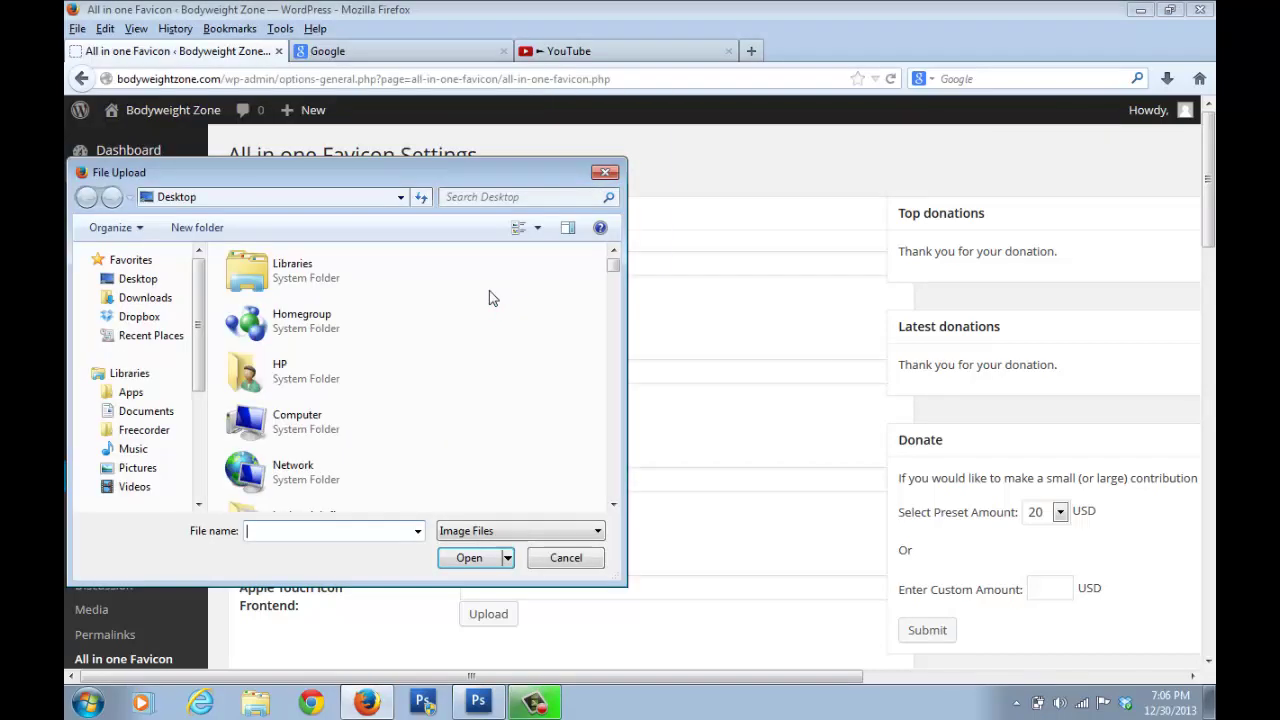
pyautogui.click(297, 330)
pyautogui.scroll(-3, 297, 330)
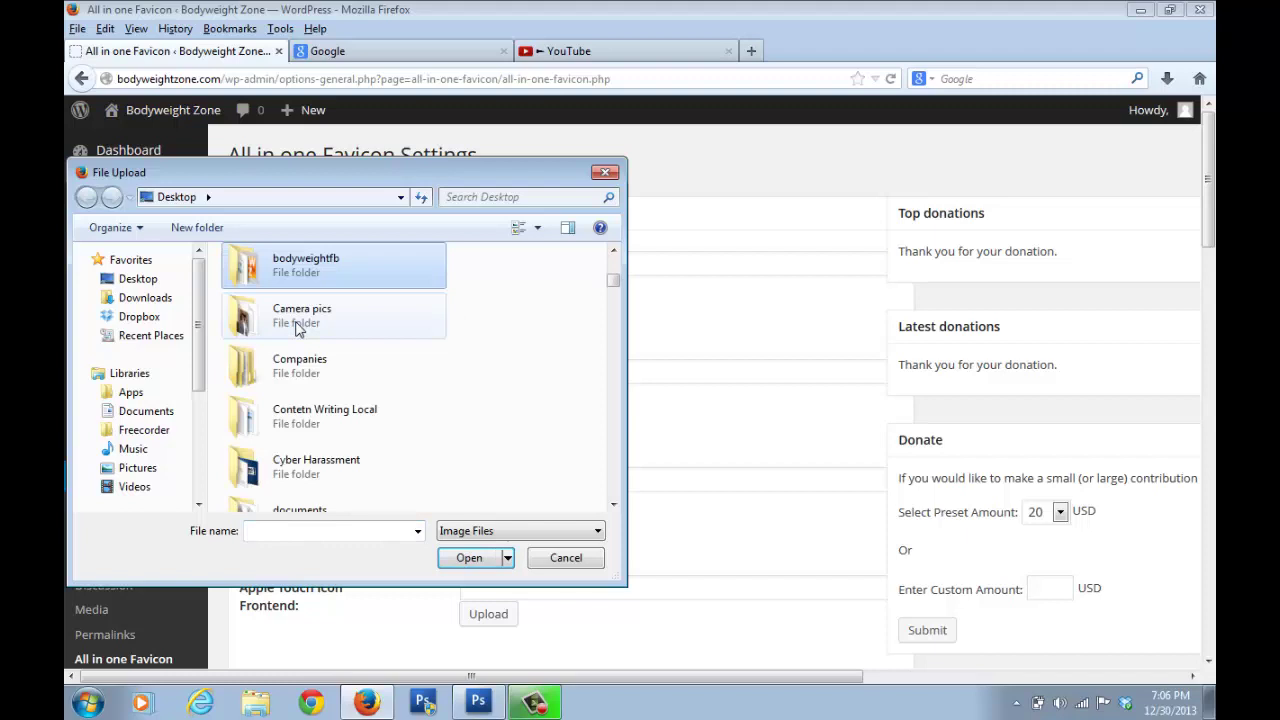
pyautogui.doubleClick(303, 266)
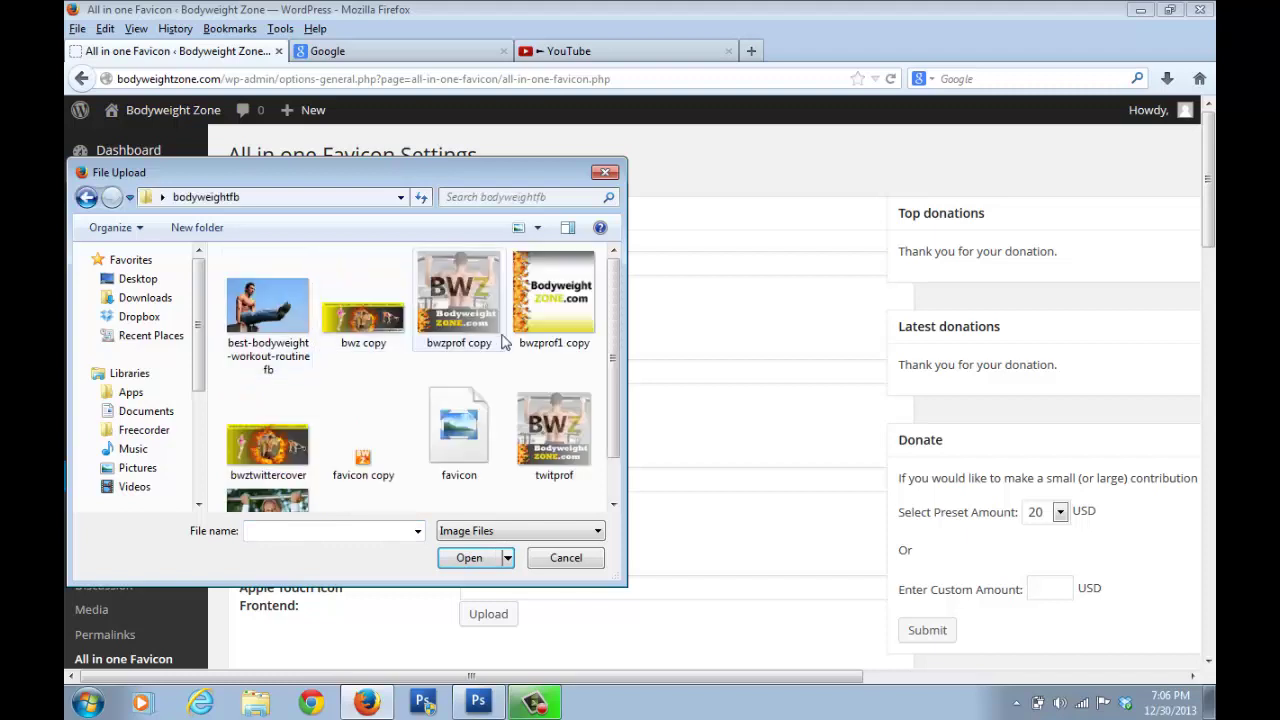
pyautogui.scroll(-1, 518, 360)
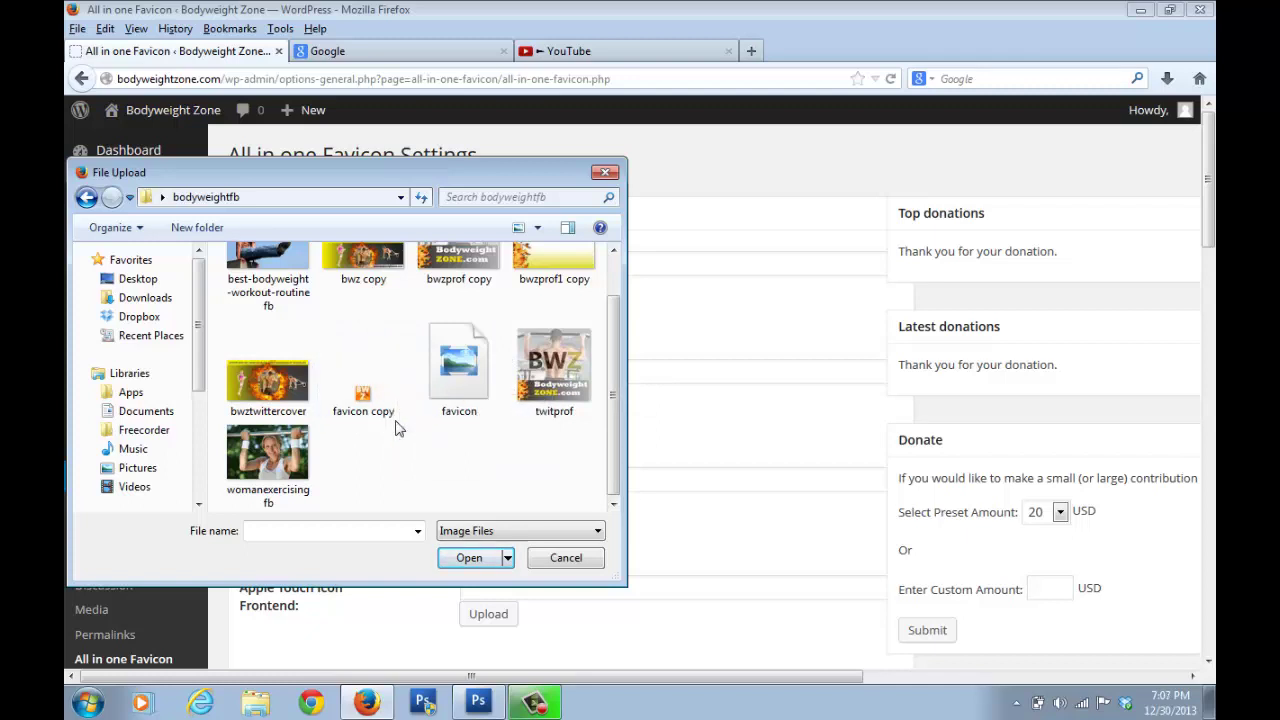
pyautogui.click(360, 405)
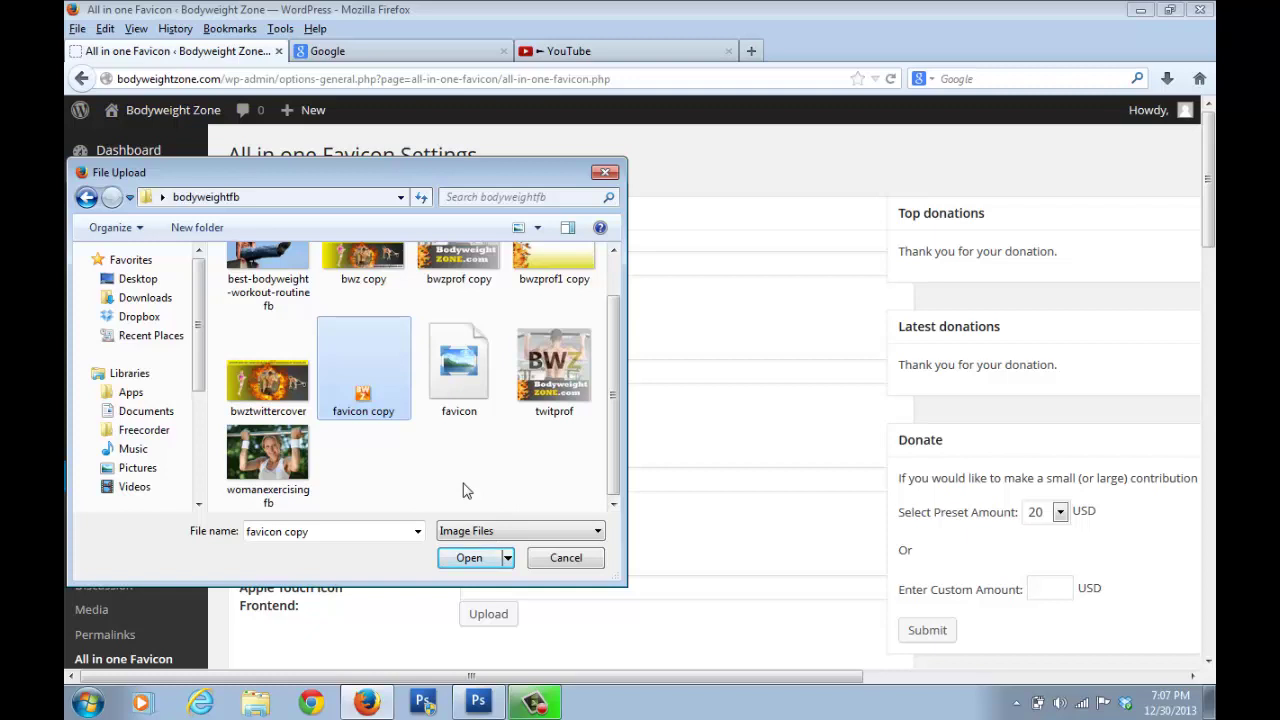
pyautogui.moveTo(363, 405)
pyautogui.click(470, 560)
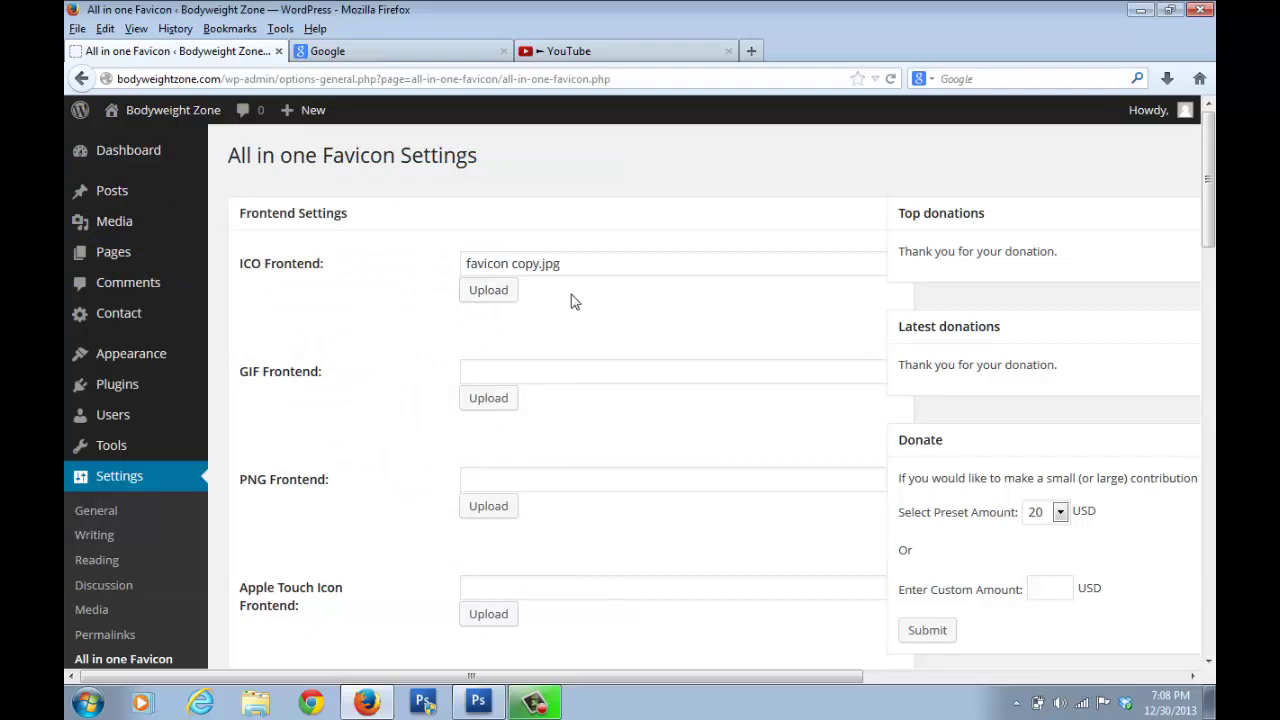
# - Choose "favicon copy.jpg" from the bodyweightfb folder as the ICO Backend icon
pyautogui.scroll(-5, 535, 323)
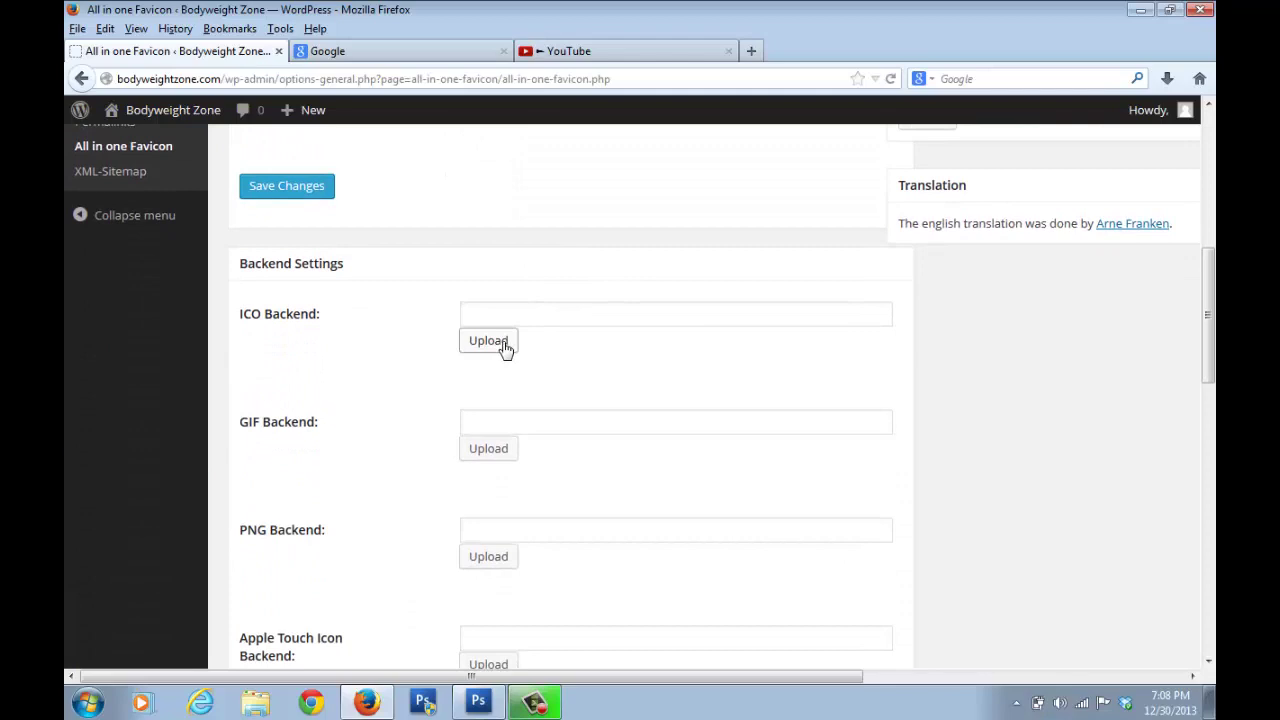
pyautogui.click(503, 344)
pyautogui.click(363, 455)
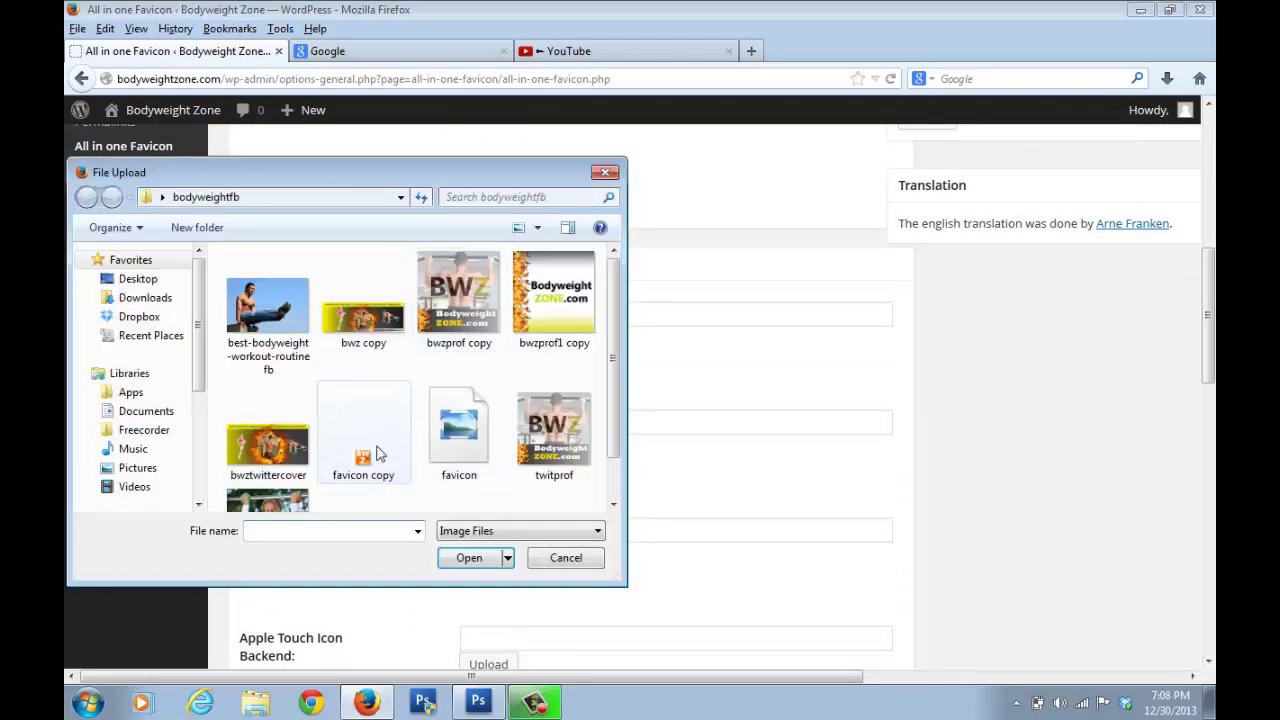
pyautogui.click(480, 565)
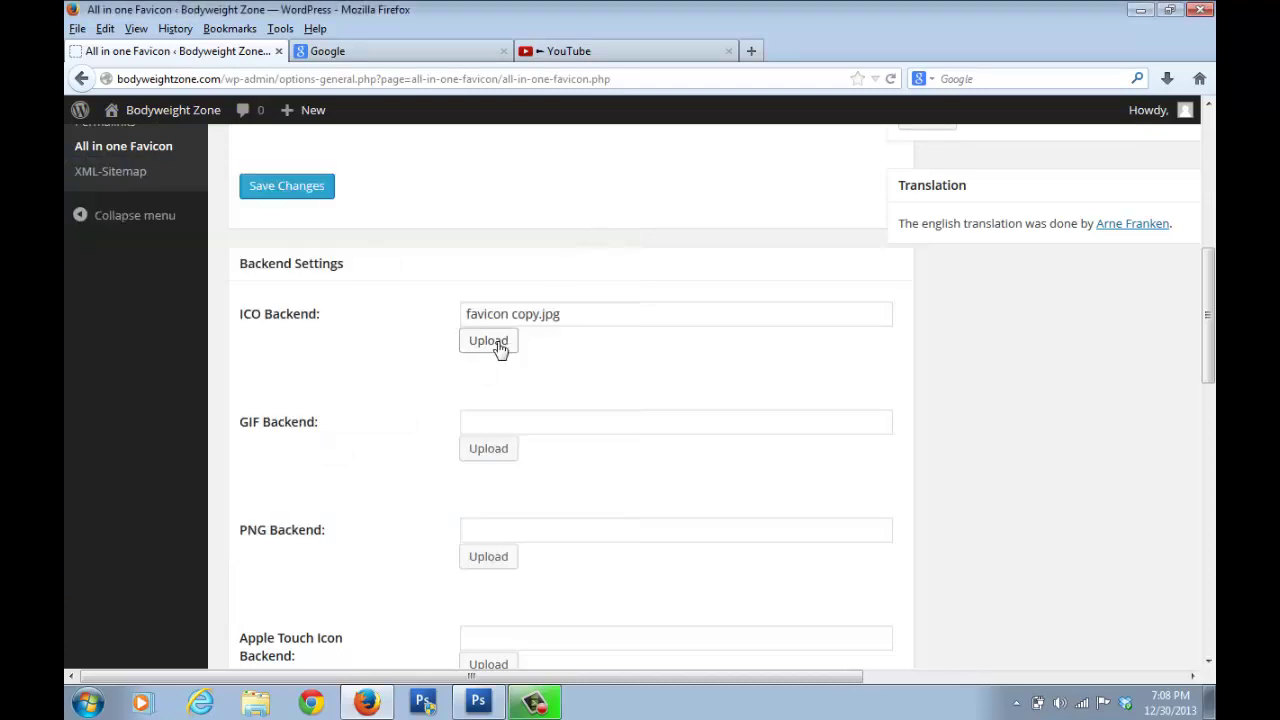
# - Save the favicon changes from the Frontend Settings section
pyautogui.scroll(-3, 569, 357)
pyautogui.scroll(5, 349, 314)
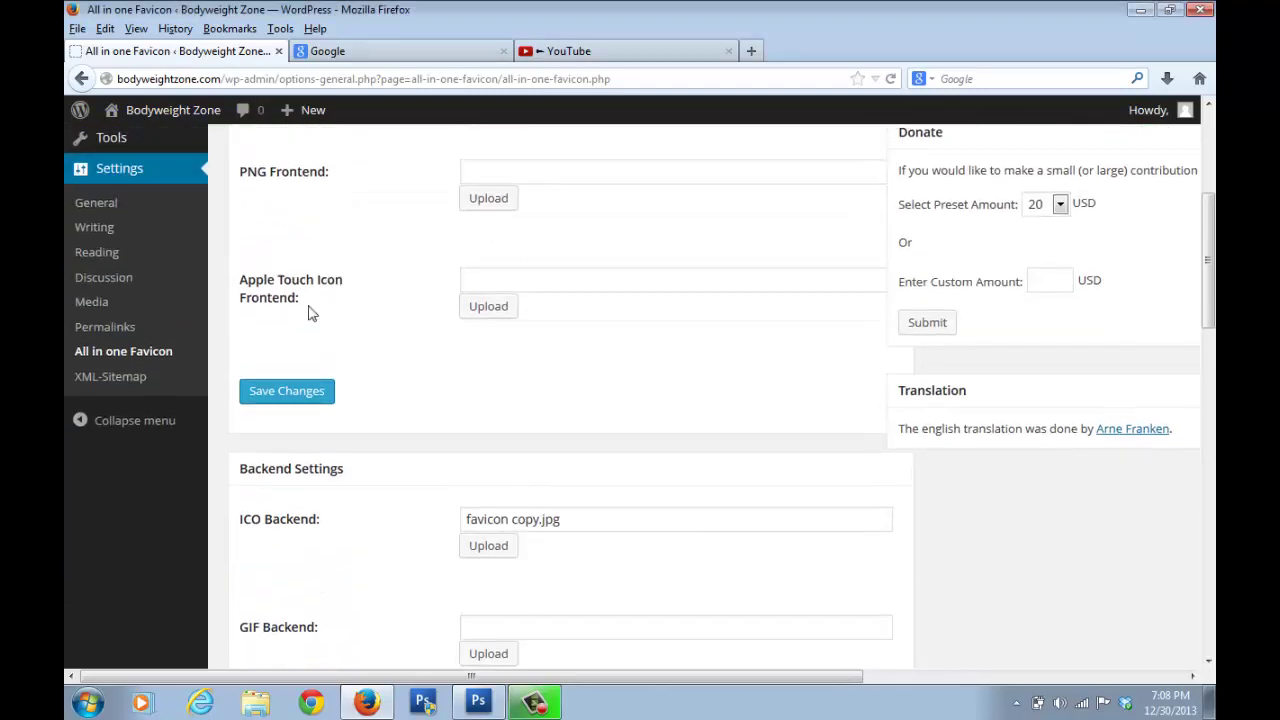
pyautogui.click(307, 404)
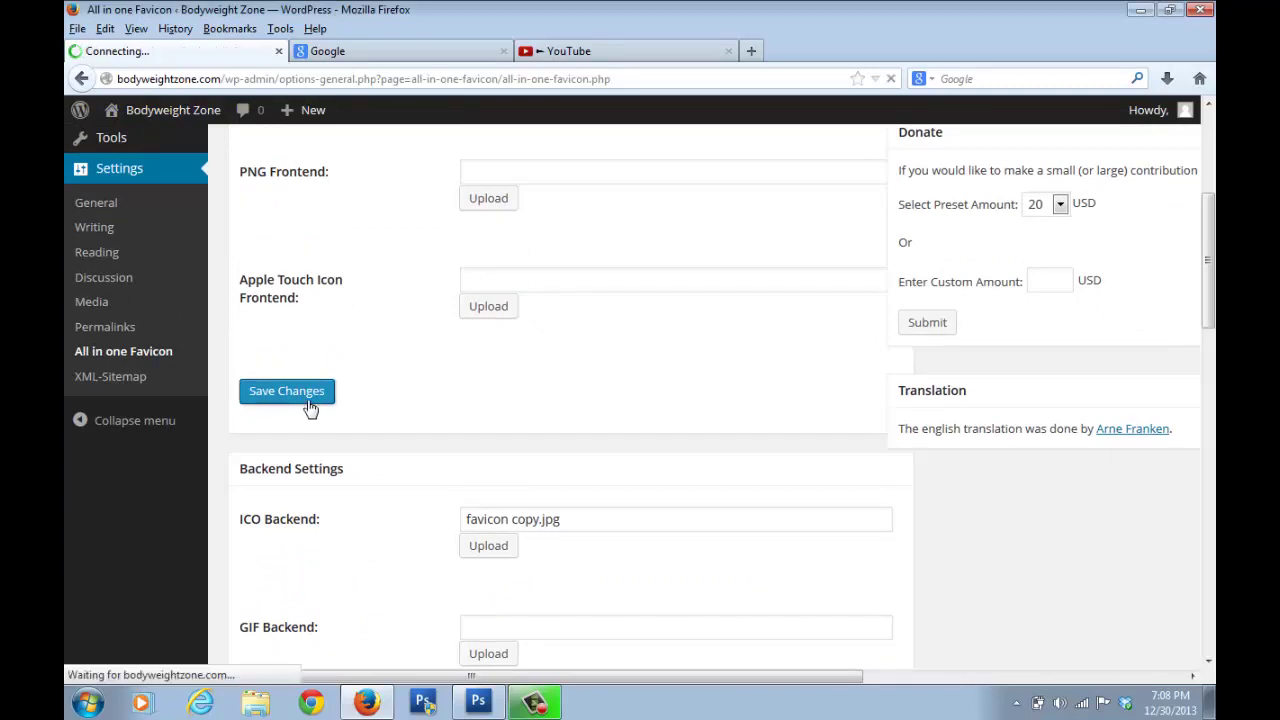
# - Check the uploaded frontend and backend icons and save the Backend Settings section
pyautogui.scroll(-5, 449, 427)
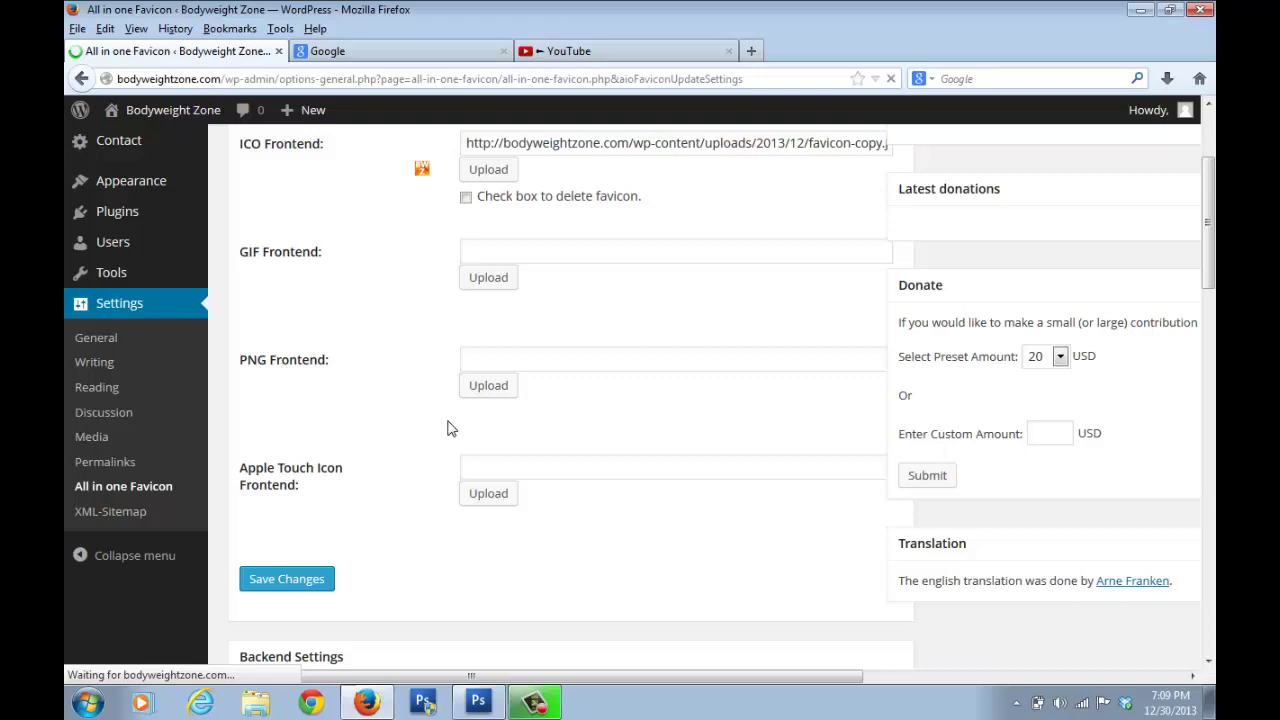
pyautogui.scroll(2, 457, 430)
pyautogui.scroll(-6, 454, 428)
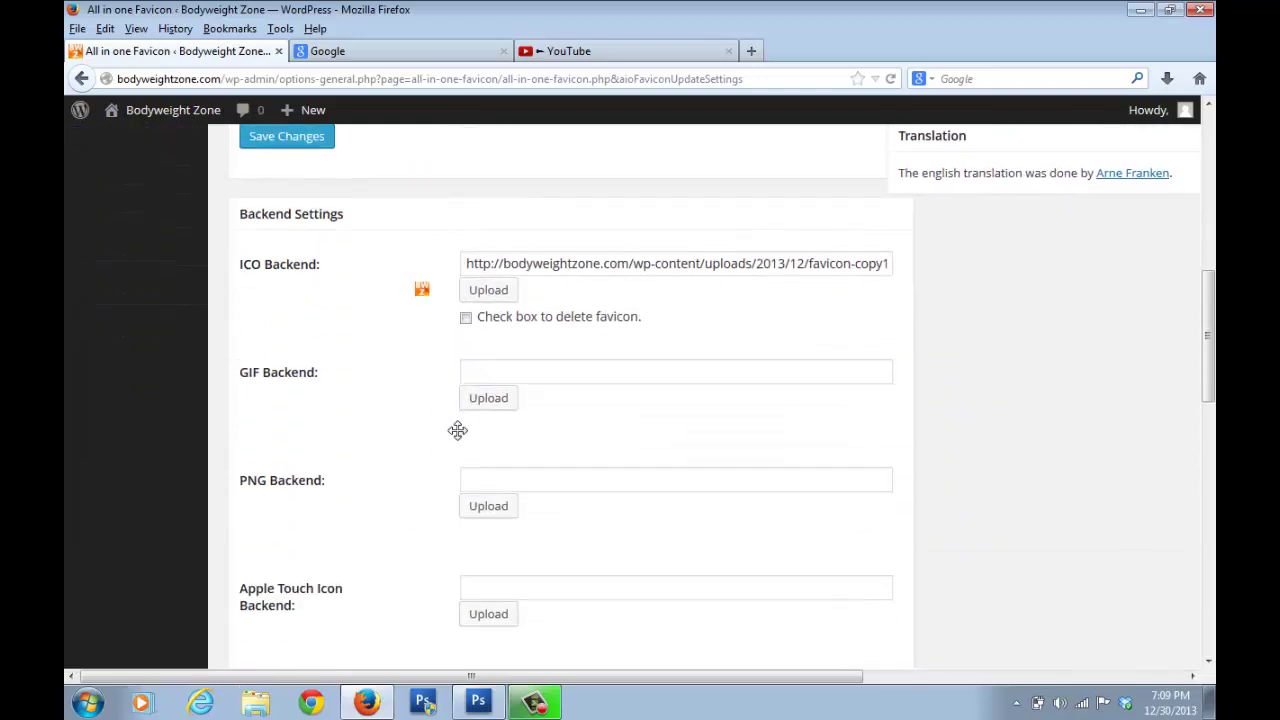
pyautogui.click(302, 600)
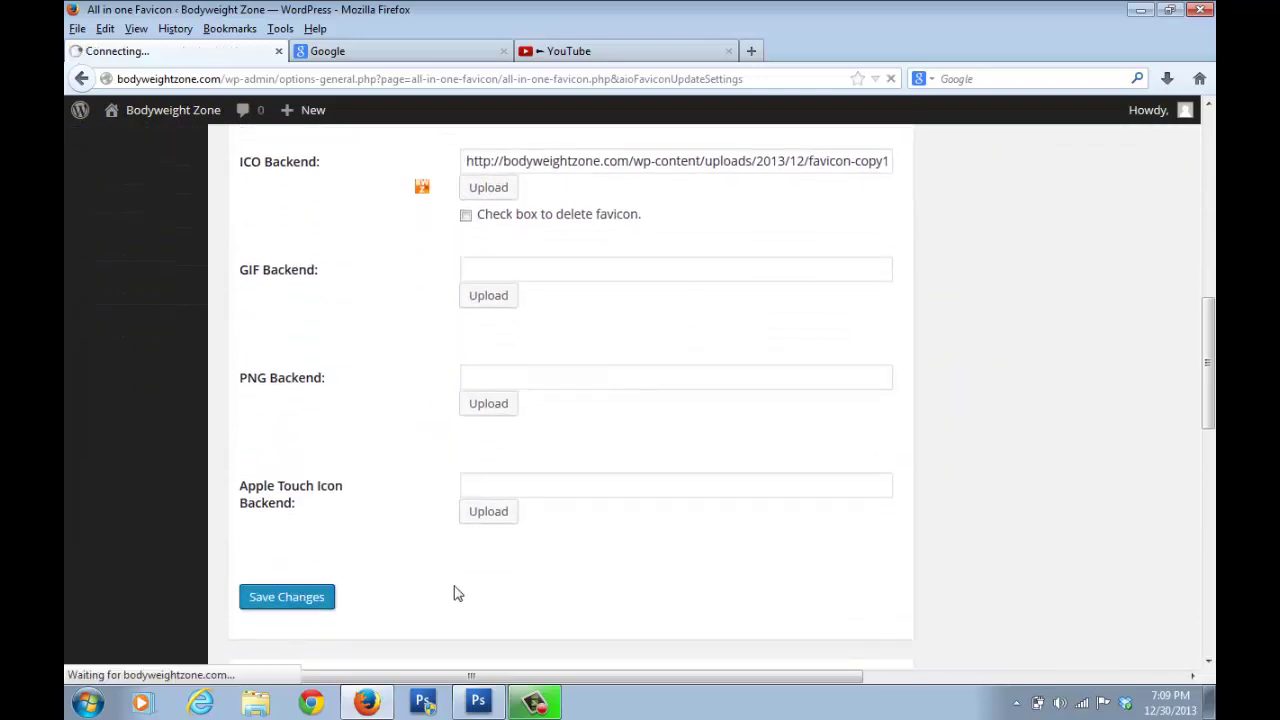
# - Visit the live Bodyweight Zone site to check its favicon
pyautogui.scroll(-3, 454, 590)
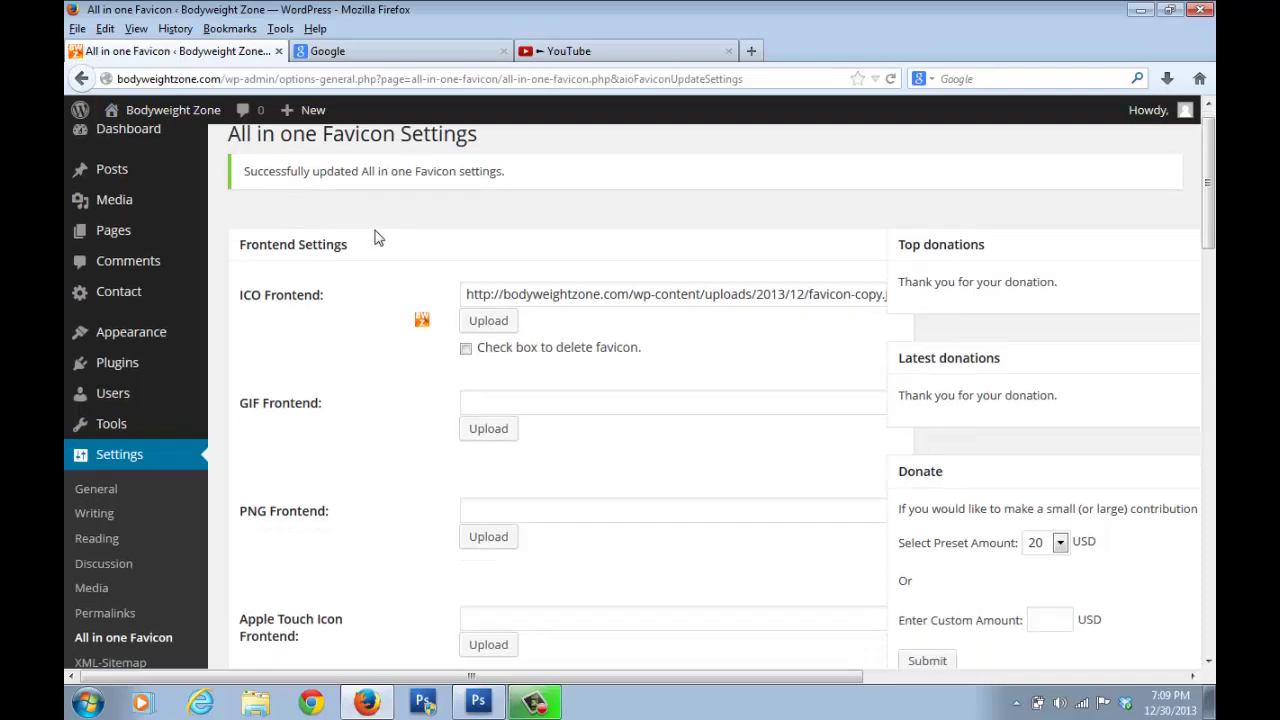
pyautogui.moveTo(165, 112)
pyautogui.click(175, 152)
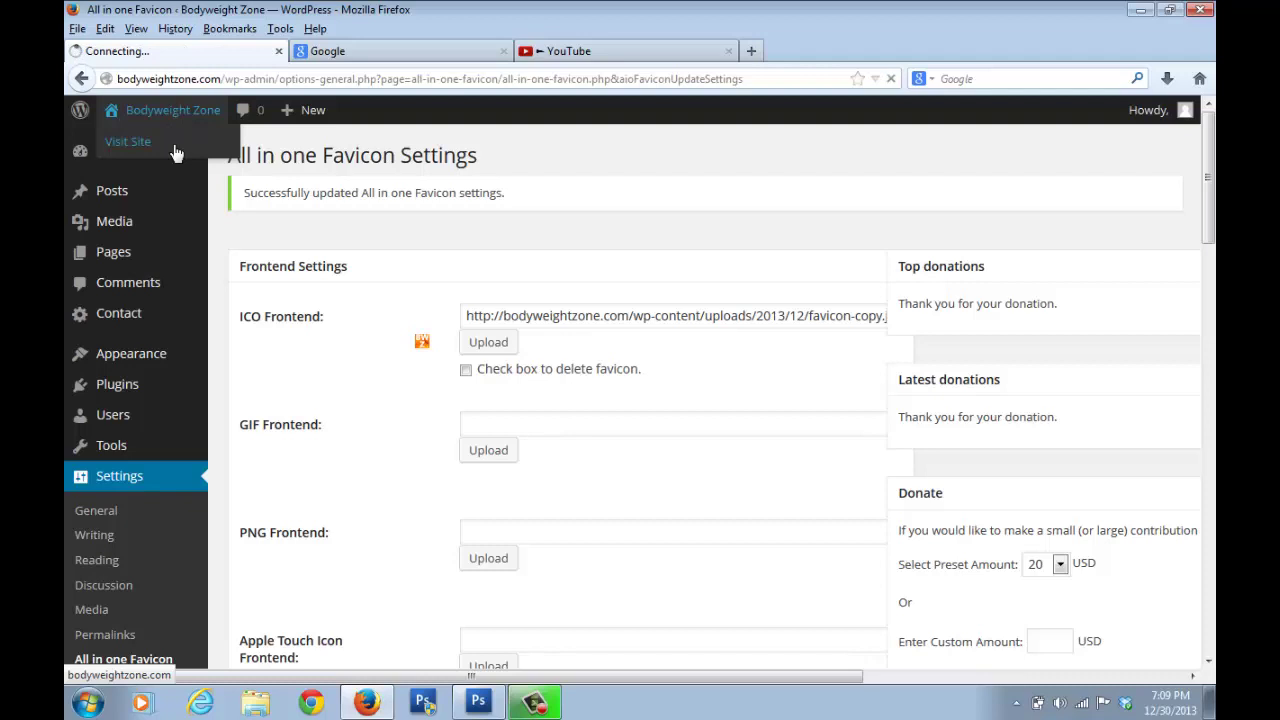